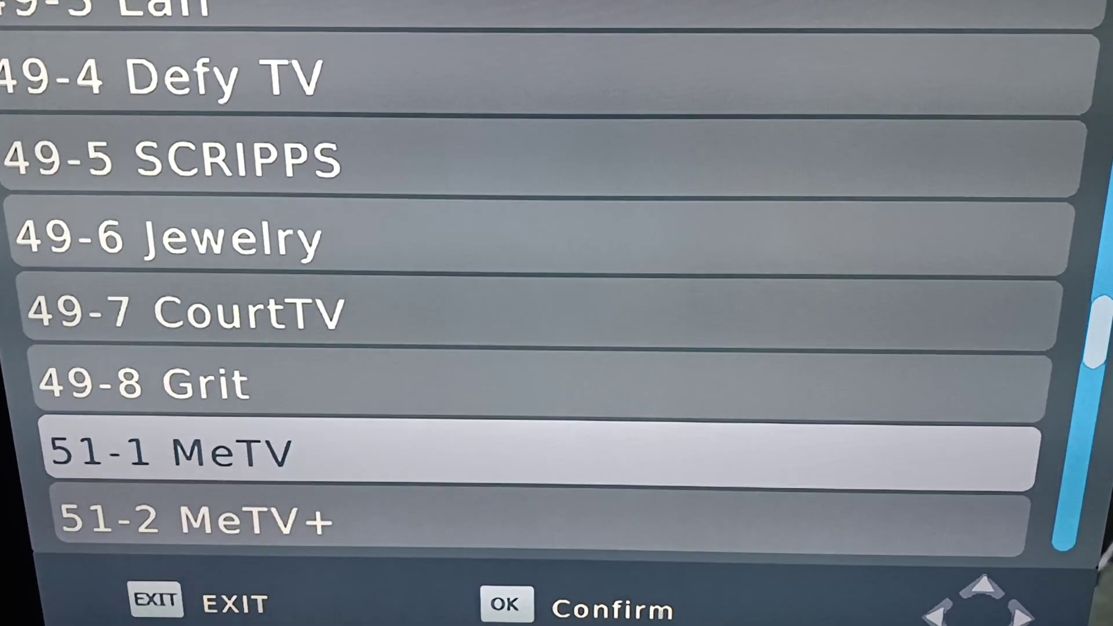
- Select channel 51-2 MeTV+ in All TV List and tune to it
key(Down)
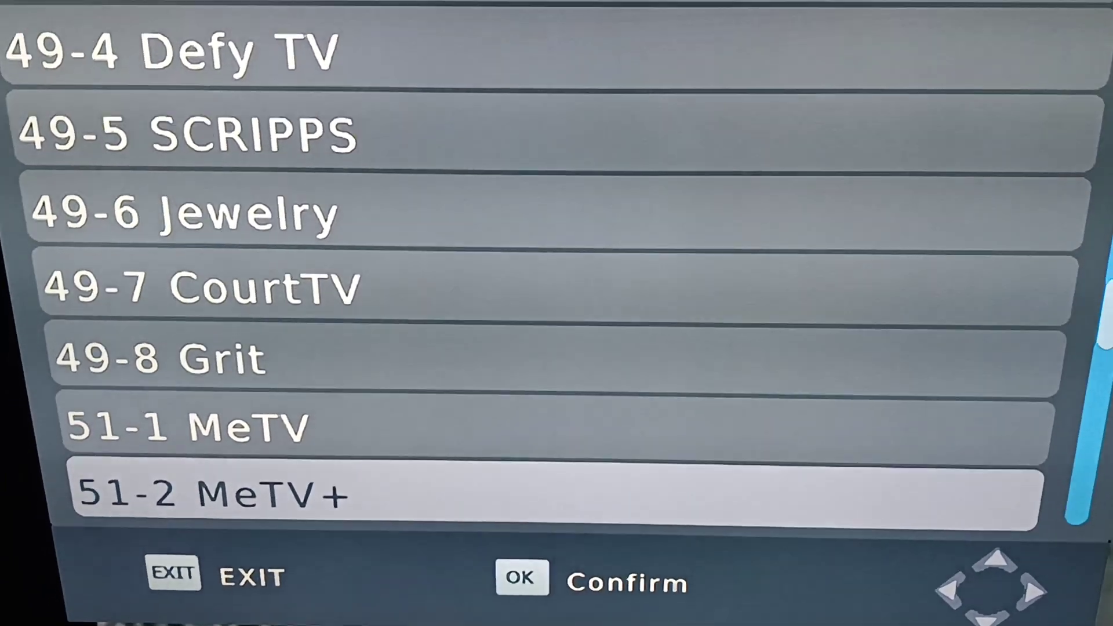
key(Down)
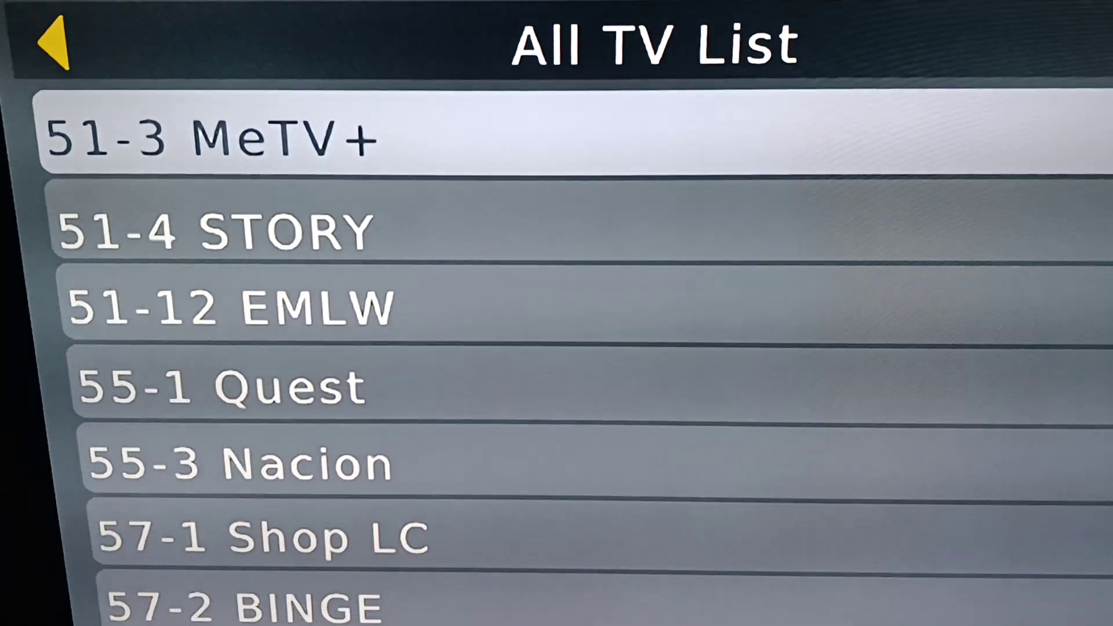
key(Up)
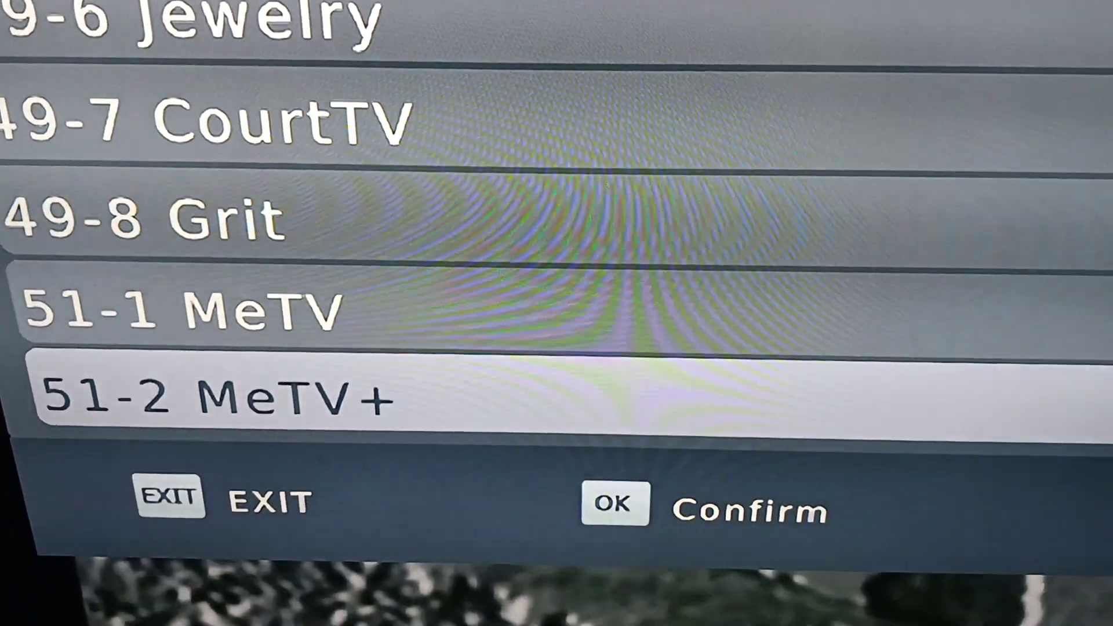
key(Return)
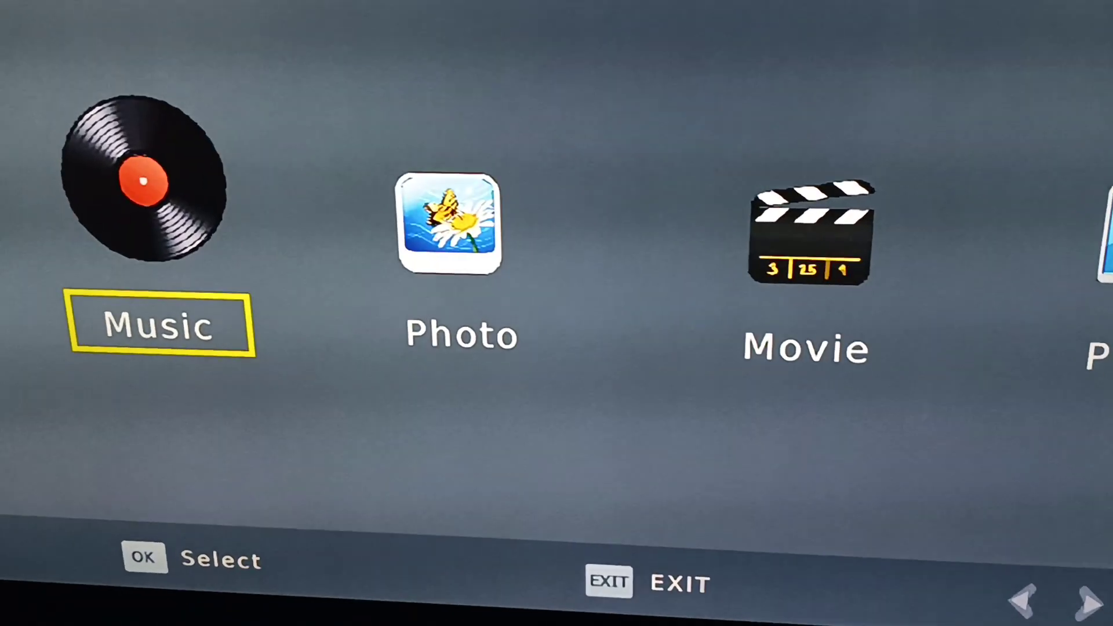
- Step through the Multimedia options between Movie and PVR
key(Right)
key(Right)
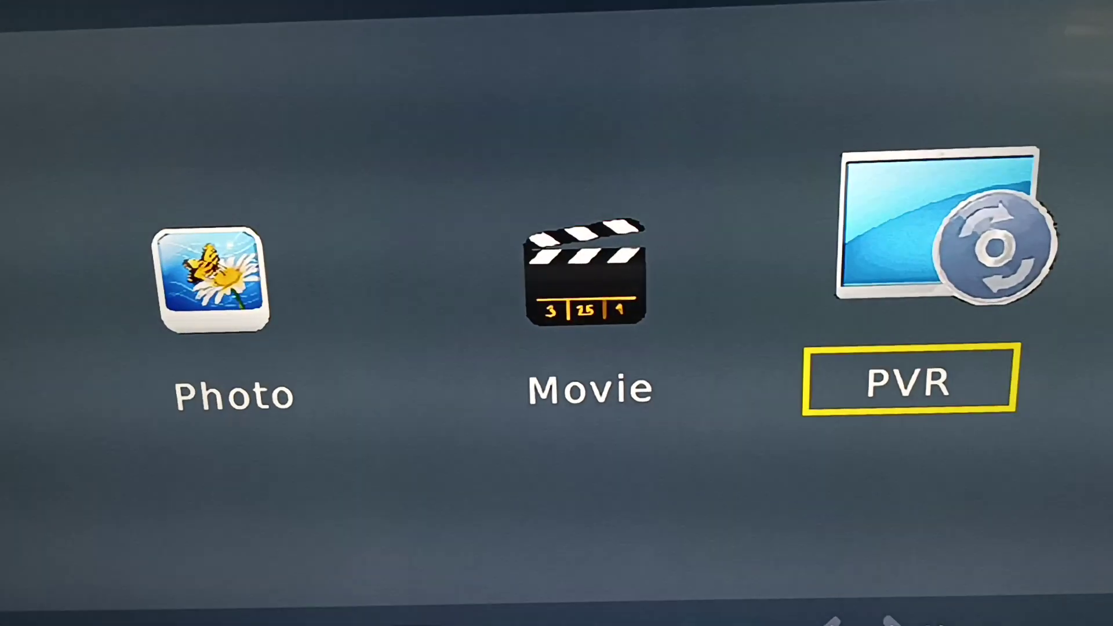
key(Left)
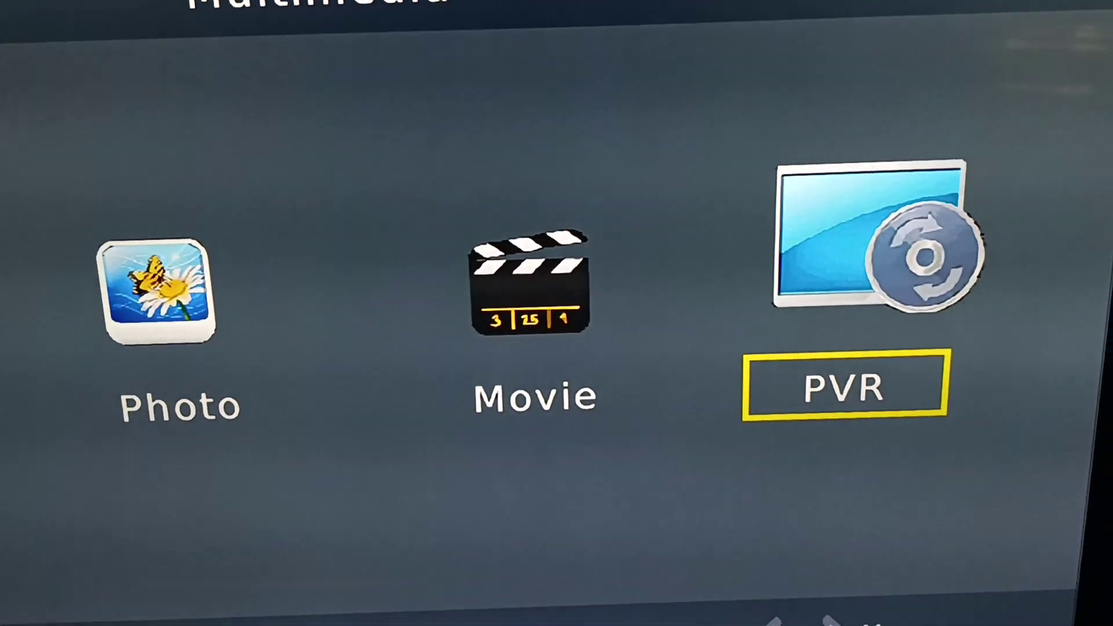